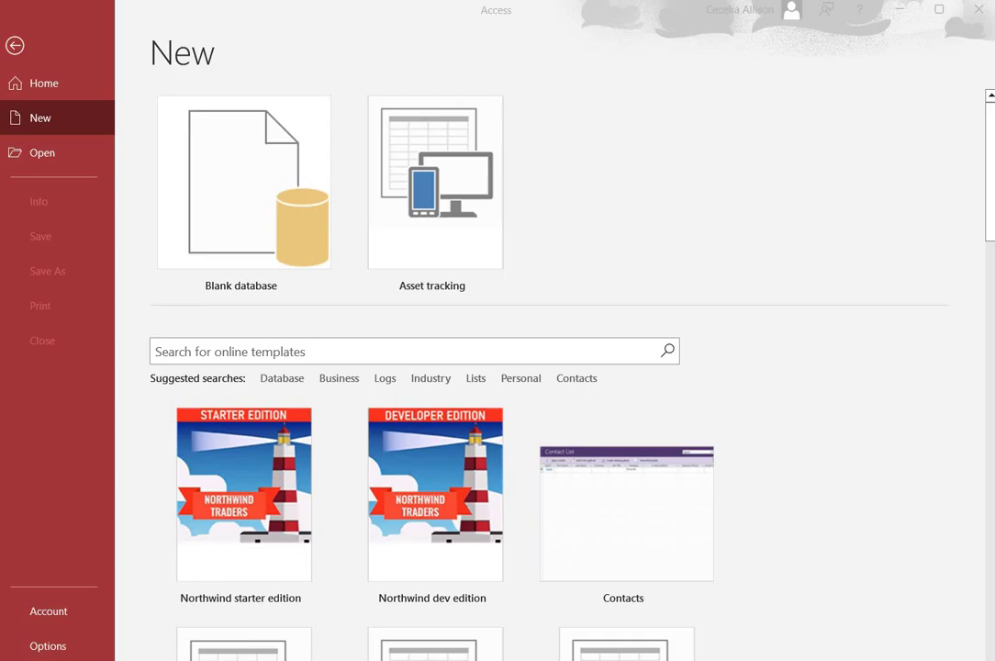
Focus the Blank database tile on Access's New page.
{"action": "key", "text": "alt+Tab"}
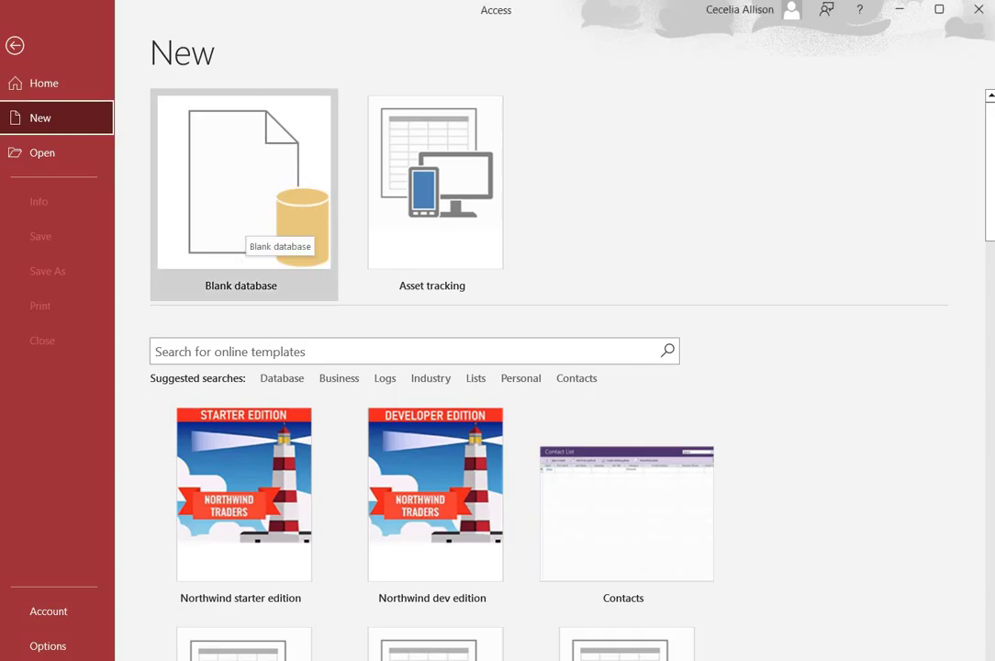
Create a blank database named Database8.accdb in Documents.
{"action": "left_click", "coordinate": [243, 193]}
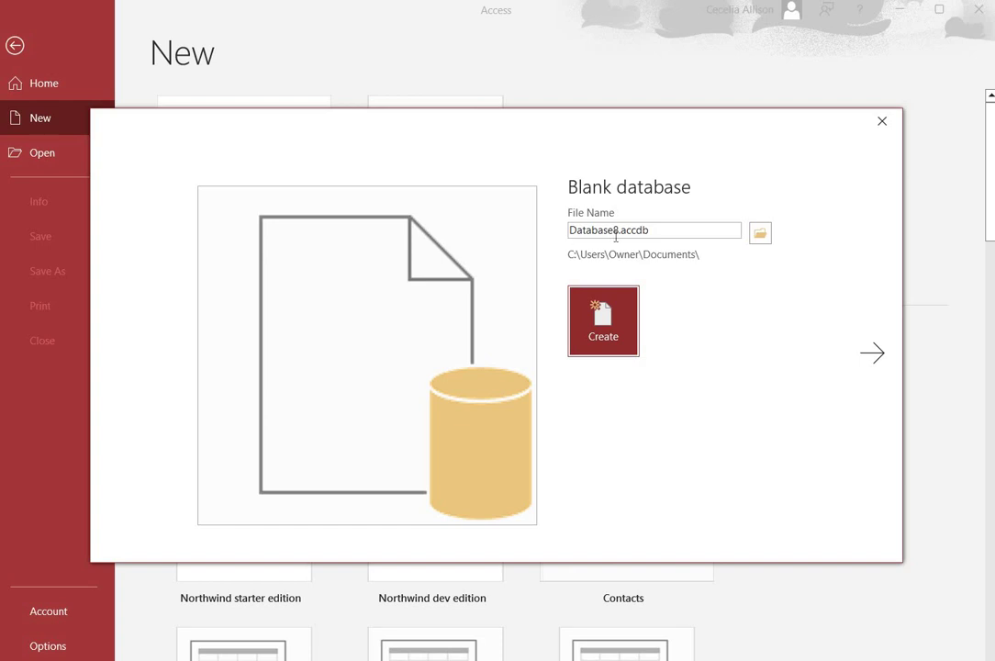
{"action": "left_click", "coordinate": [601, 317]}
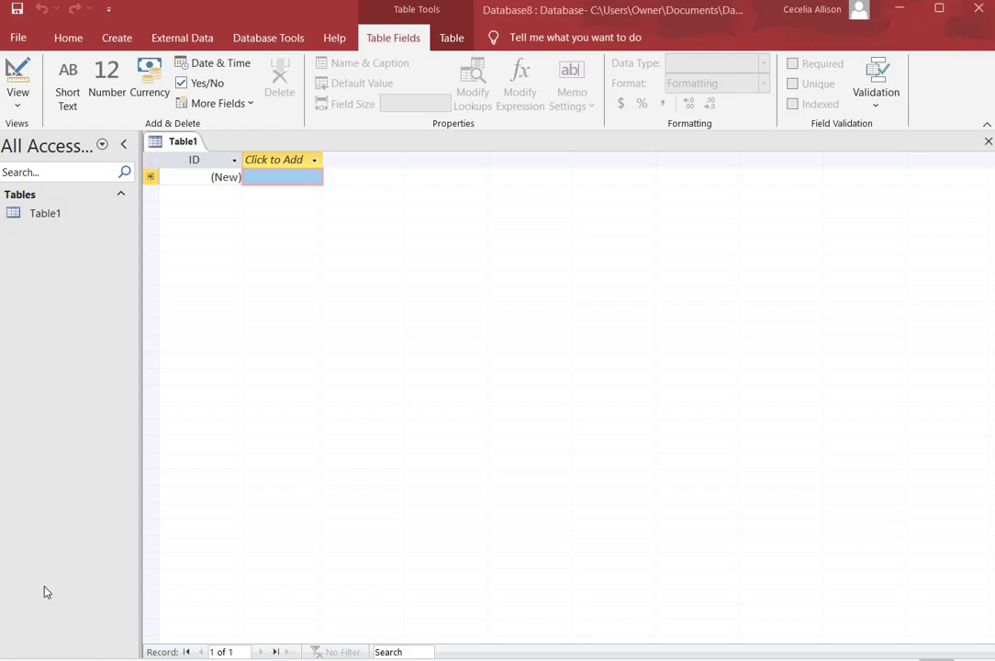
Start a new SQL query, Query1, closing the Show Table dialog without adding tables.
{"action": "left_click", "coordinate": [125, 41]}
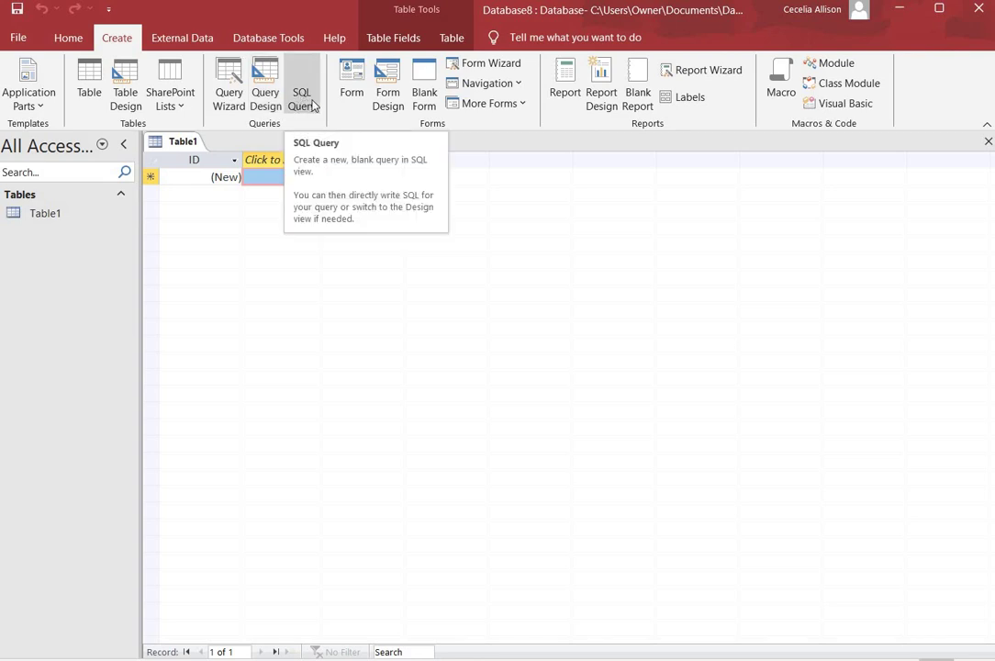
{"action": "left_click", "coordinate": [308, 96]}
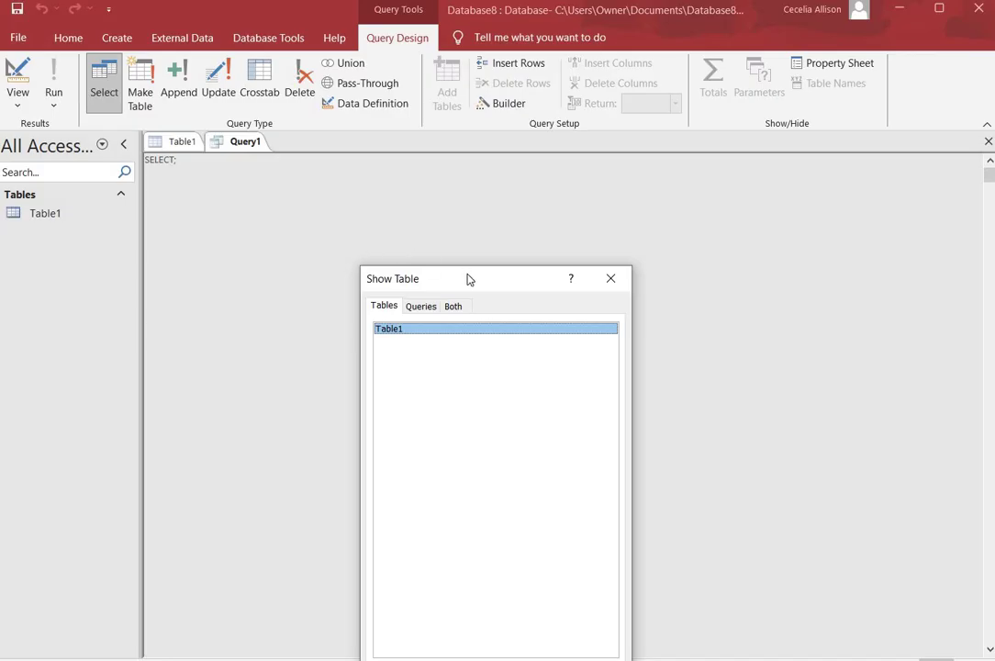
{"action": "left_click_drag", "start_coordinate": [469, 277], "coordinate": [504, 165]}
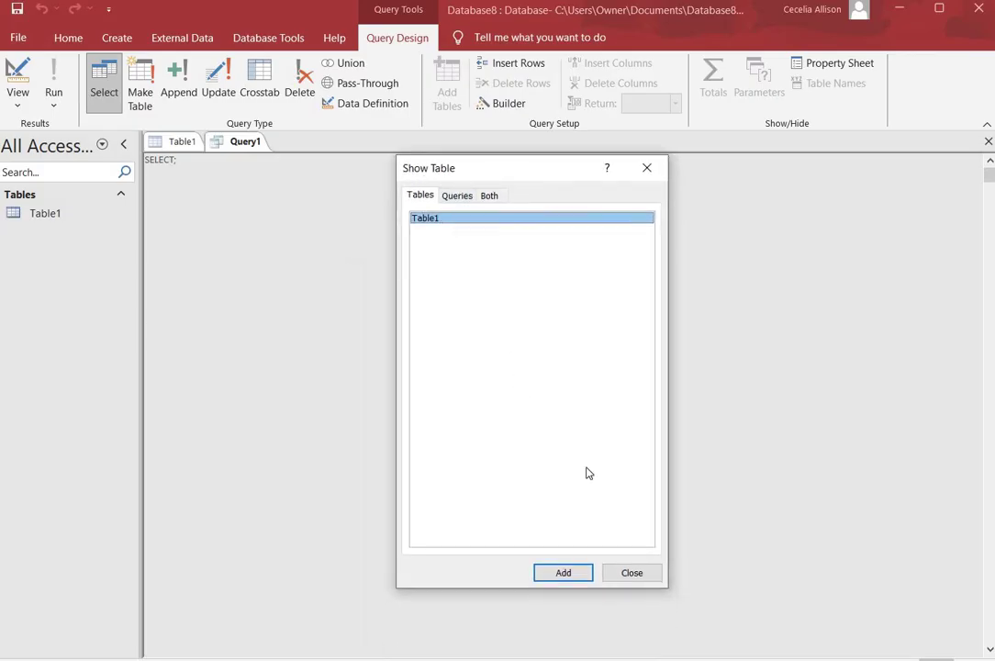
{"action": "left_click", "coordinate": [631, 573]}
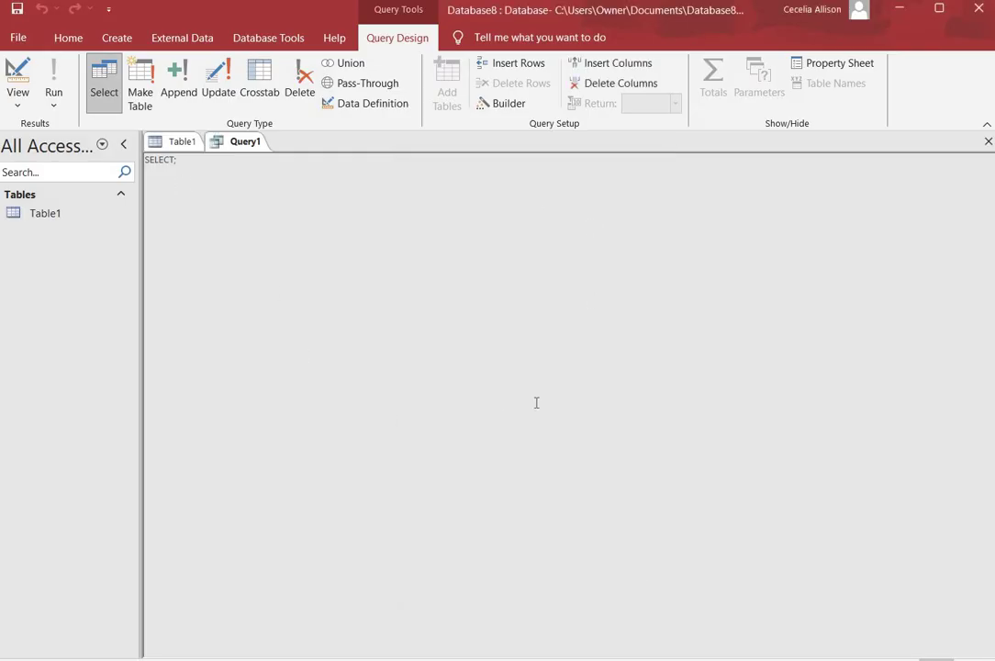
Replace SELECT; with the CREATE TABLE Customer statement and run it.
{"action": "left_click", "coordinate": [182, 162]}
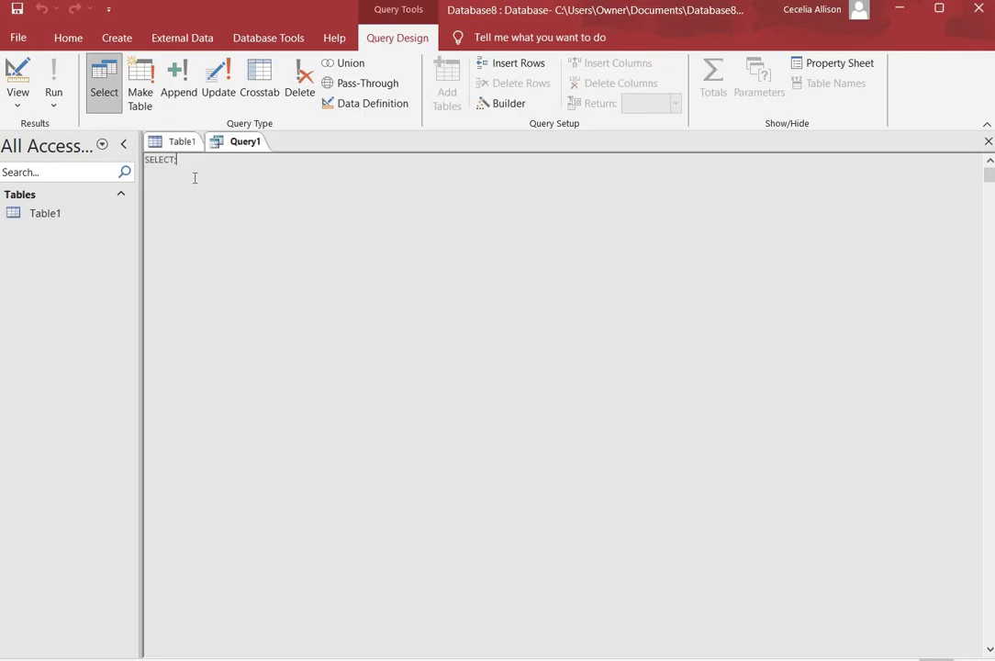
{"action": "key", "text": "BackSpace"}
{"action": "key", "text": "BackSpace"}
{"action": "key", "text": "BackSpace"}
{"action": "key", "text": "BackSpace"}
{"action": "key", "text": "BackSpace"}
{"action": "key", "text": "BackSpace"}
{"action": "key", "text": "BackSpace"}
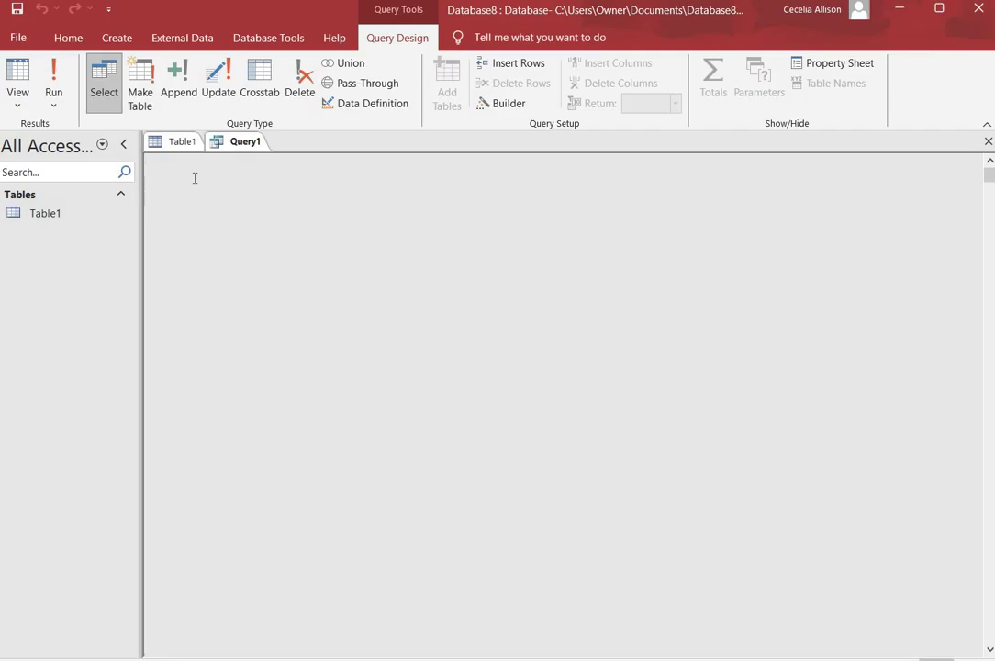
{"action": "type", "text": "CREATE TABLE Customer ( CustomerID INTEGER Primary Key NOT NULL, FirstName CHAR(50) NOT NULL, LastName CHAR(50) NOT NULL, HomePhone CHAR(20), Address CHAR(50), State CHAR(02), City CHAR(30), PostalCode INTEGER );"}
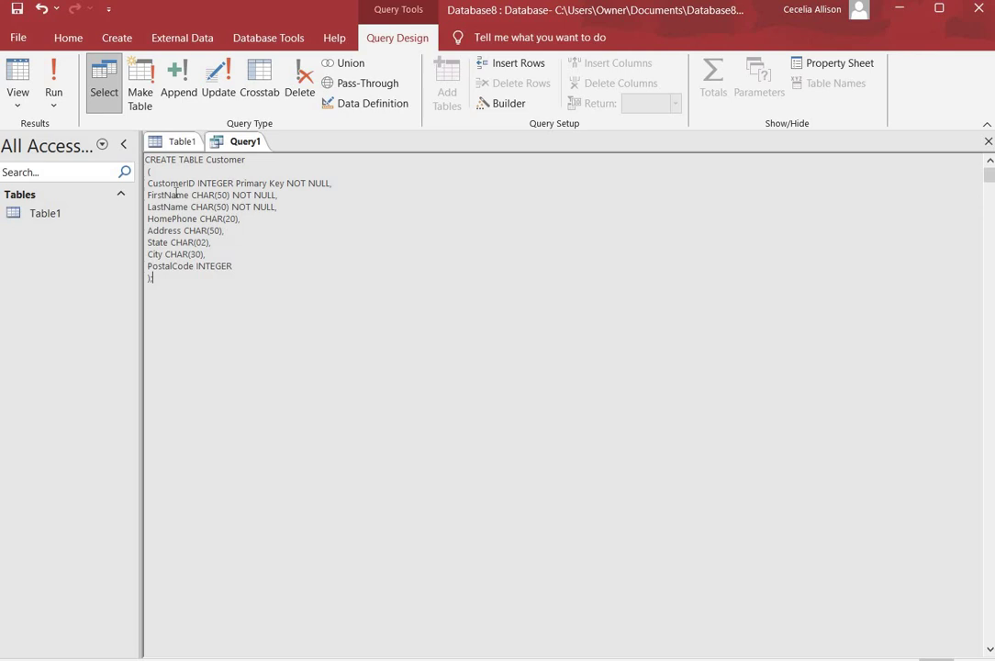
{"action": "left_click", "coordinate": [55, 73]}
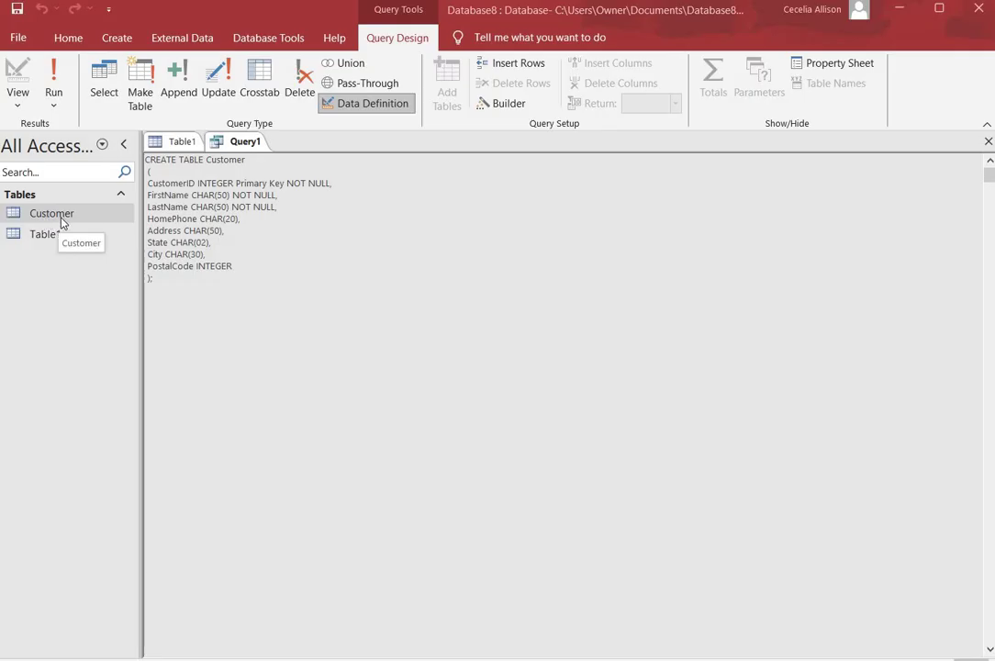
Swap the CREATE TABLE text for SELECT * FROM Customer; and run it, showing eight empty columns.
{"action": "left_click", "coordinate": [154, 279]}
{"action": "type", "text": ";"}
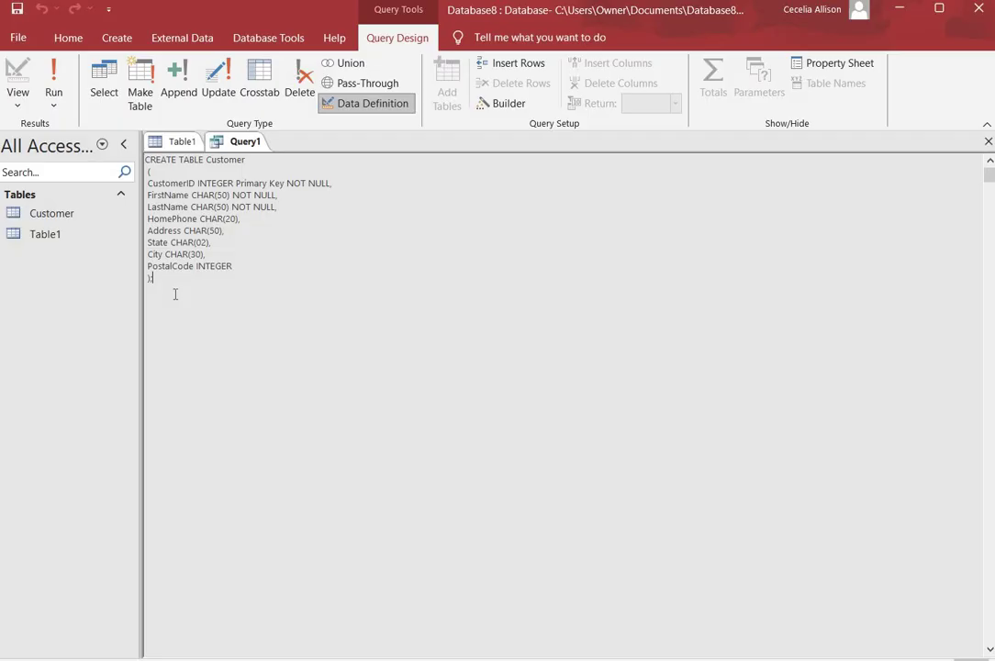
{"action": "key", "text": "BackSpace"}
{"action": "key", "text": "BackSpace"}
{"action": "key", "text": "BackSpace"}
{"action": "key", "text": "BackSpace"}
{"action": "key", "text": "BackSpace"}
{"action": "key", "text": "BackSpace"}
{"action": "key", "text": "BackSpace"}
{"action": "key", "text": "BackSpace"}
{"action": "key", "text": "BackSpace"}
{"action": "key", "text": "BackSpace"}
{"action": "key", "text": "BackSpace"}
{"action": "key", "text": "BackSpace"}
{"action": "key", "text": "BackSpace"}
{"action": "key", "text": "BackSpace"}
{"action": "key", "text": "BackSpace"}
{"action": "key", "text": "BackSpace"}
{"action": "key", "text": "BackSpace"}
{"action": "key", "text": "BackSpace"}
{"action": "key", "text": "BackSpace"}
{"action": "key", "text": "BackSpace"}
{"action": "key", "text": "BackSpace"}
{"action": "key", "text": "BackSpace"}
{"action": "key", "text": "BackSpace"}
{"action": "key", "text": "BackSpace"}
{"action": "key", "text": "BackSpace"}
{"action": "key", "text": "BackSpace"}
{"action": "key", "text": "BackSpace"}
{"action": "key", "text": "BackSpace"}
{"action": "key", "text": "BackSpace"}
{"action": "key", "text": "BackSpace"}
{"action": "key", "text": "BackSpace"}
{"action": "key", "text": "BackSpace"}
{"action": "key", "text": "BackSpace"}
{"action": "key", "text": "BackSpace"}
{"action": "key", "text": "BackSpace"}
{"action": "key", "text": "BackSpace"}
{"action": "key", "text": "BackSpace"}
{"action": "key", "text": "BackSpace"}
{"action": "key", "text": "BackSpace"}
{"action": "key", "text": "BackSpace"}
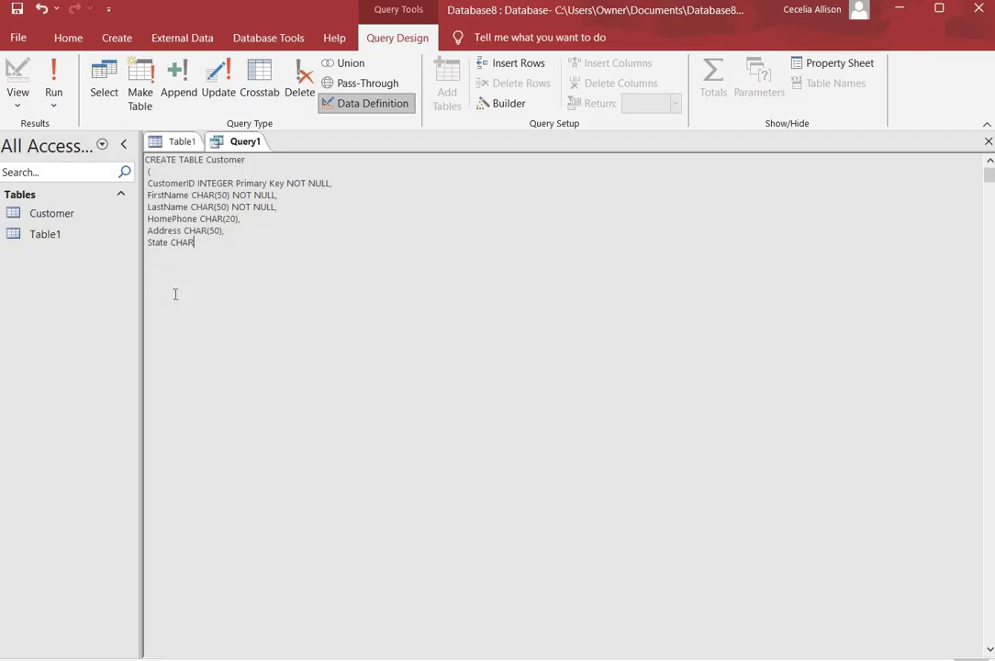
{"action": "key", "text": "BackSpace"}
{"action": "key", "text": "BackSpace"}
{"action": "key", "text": "BackSpace"}
{"action": "key", "text": "BackSpace"}
{"action": "key", "text": "BackSpace"}
{"action": "key", "text": "BackSpace"}
{"action": "key", "text": "BackSpace"}
{"action": "key", "text": "BackSpace"}
{"action": "key", "text": "BackSpace"}
{"action": "key", "text": "BackSpace"}
{"action": "key", "text": "BackSpace"}
{"action": "key", "text": "BackSpace"}
{"action": "key", "text": "BackSpace"}
{"action": "key", "text": "BackSpace"}
{"action": "key", "text": "BackSpace"}
{"action": "key", "text": "BackSpace"}
{"action": "key", "text": "BackSpace"}
{"action": "key", "text": "BackSpace"}
{"action": "key", "text": "BackSpace"}
{"action": "key", "text": "BackSpace"}
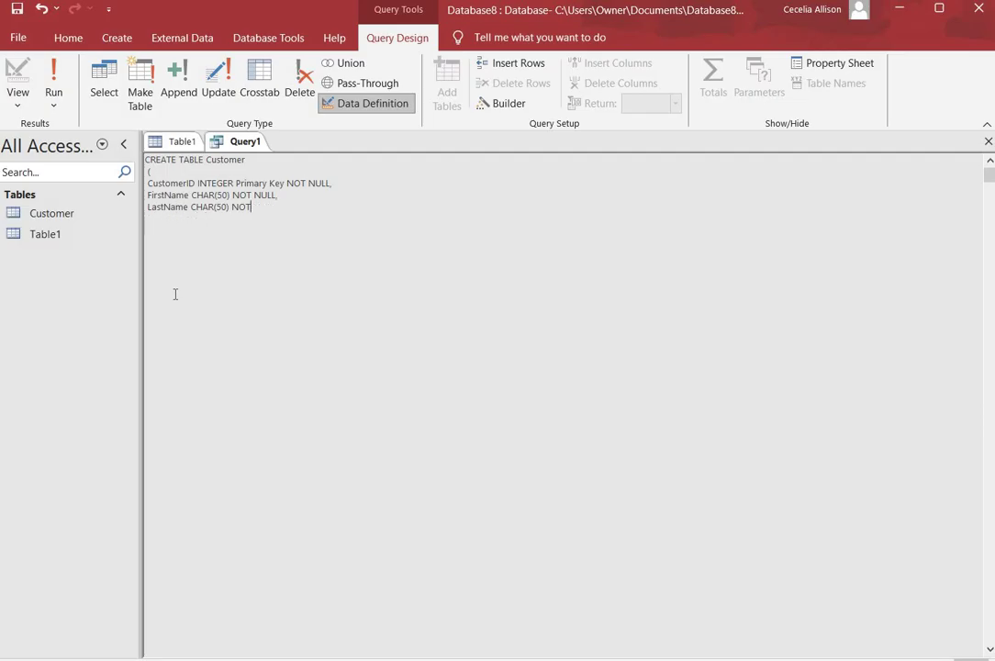
{"action": "key", "text": "BackSpace"}
{"action": "key", "text": "BackSpace"}
{"action": "key", "text": "BackSpace"}
{"action": "key", "text": "BackSpace"}
{"action": "key", "text": "BackSpace"}
{"action": "key", "text": "BackSpace"}
{"action": "key", "text": "BackSpace"}
{"action": "key", "text": "BackSpace"}
{"action": "key", "text": "BackSpace"}
{"action": "key", "text": "BackSpace"}
{"action": "key", "text": "BackSpace"}
{"action": "key", "text": "BackSpace"}
{"action": "key", "text": "BackSpace"}
{"action": "key", "text": "BackSpace"}
{"action": "key", "text": "BackSpace"}
{"action": "key", "text": "BackSpace"}
{"action": "key", "text": "BackSpace"}
{"action": "key", "text": "BackSpace"}
{"action": "key", "text": "BackSpace"}
{"action": "key", "text": "BackSpace"}
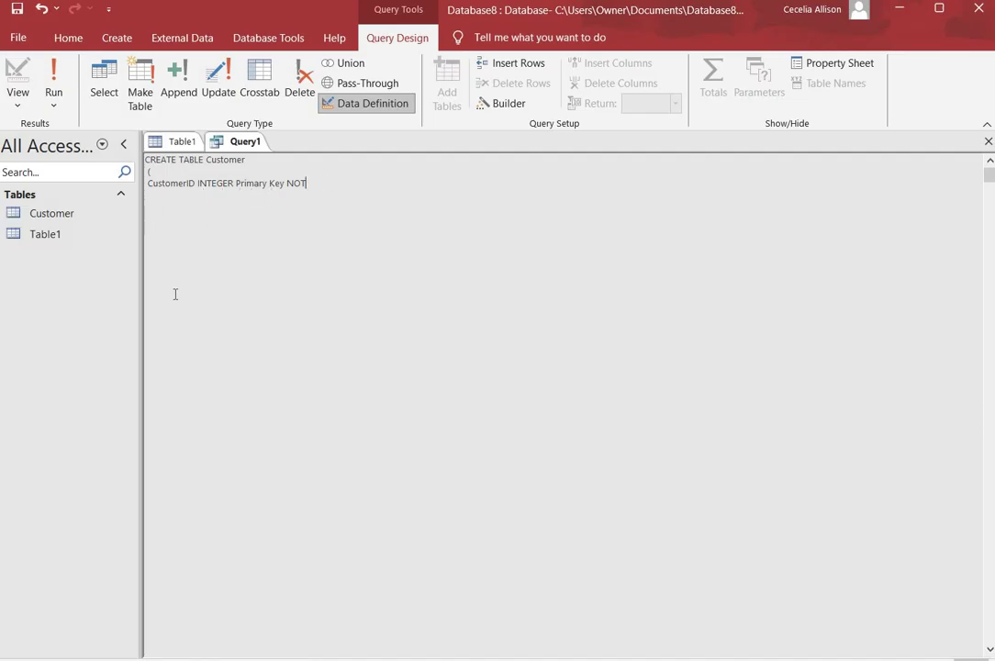
{"action": "key", "text": "BackSpace"}
{"action": "key", "text": "BackSpace"}
{"action": "key", "text": "BackSpace"}
{"action": "key", "text": "BackSpace"}
{"action": "key", "text": "BackSpace"}
{"action": "key", "text": "BackSpace"}
{"action": "key", "text": "BackSpace"}
{"action": "key", "text": "BackSpace"}
{"action": "key", "text": "BackSpace"}
{"action": "key", "text": "BackSpace"}
{"action": "key", "text": "BackSpace"}
{"action": "key", "text": "BackSpace"}
{"action": "key", "text": "BackSpace"}
{"action": "key", "text": "BackSpace"}
{"action": "key", "text": "BackSpace"}
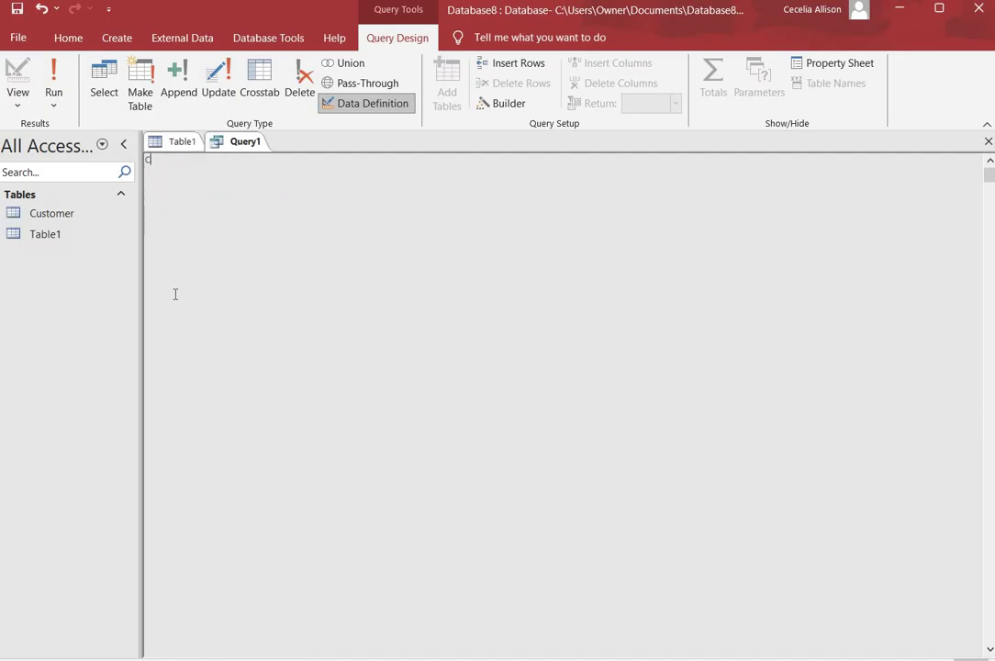
{"action": "type", "text": "SELECT * FROM Customer;"}
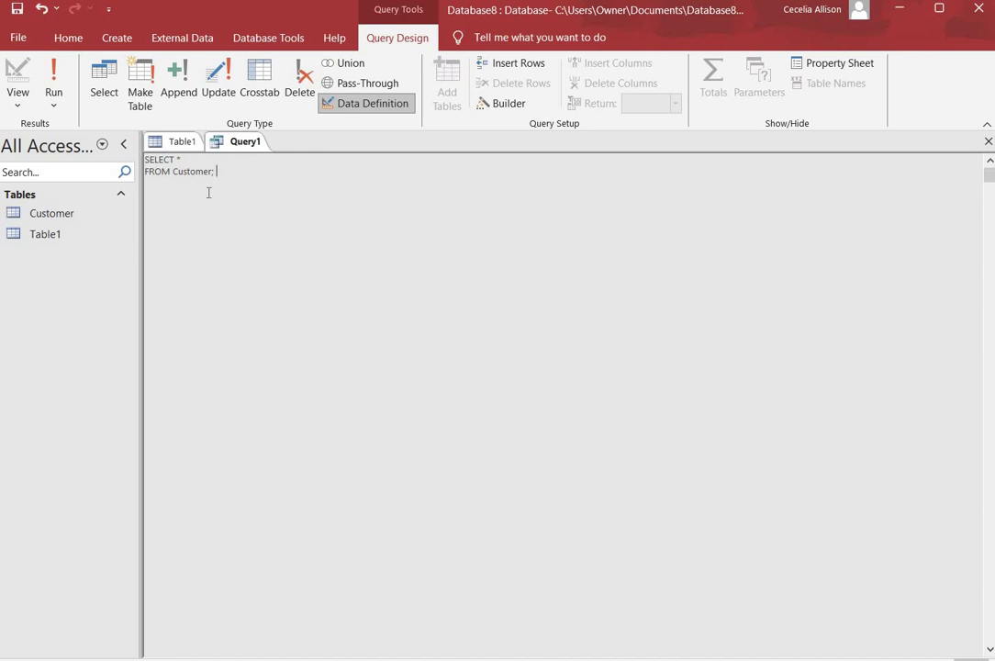
{"action": "left_click", "coordinate": [54, 75]}
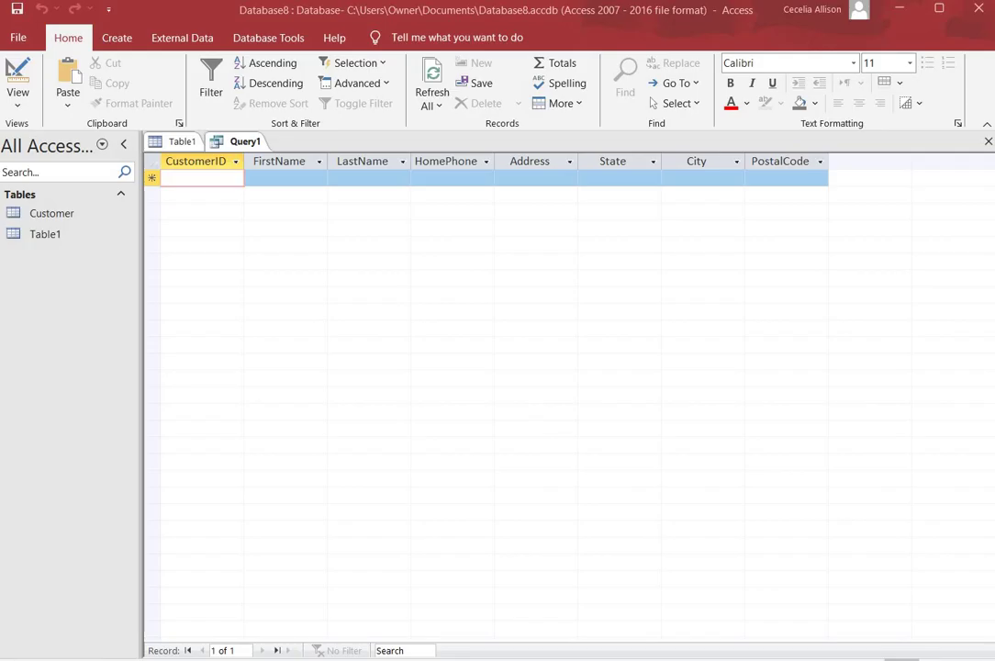
Show the Create ribbon's commands, including SQL Query.
{"action": "left_click", "coordinate": [122, 45]}
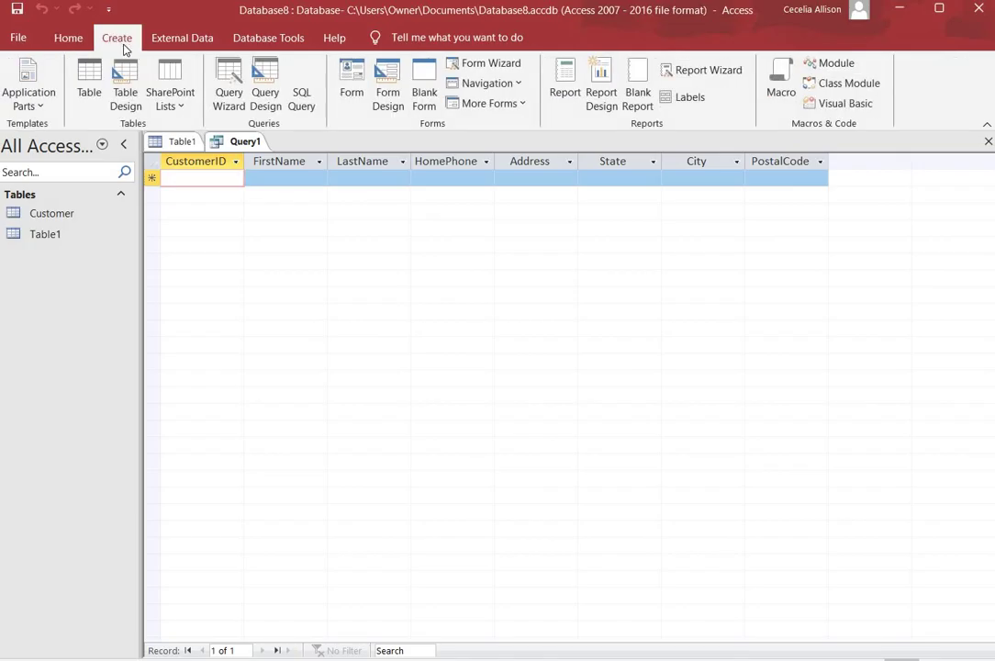
Start Query2 in SQL view and enter an INSERT INTO Customer statement for CustomerID 1, all eight fields.
{"action": "left_click", "coordinate": [303, 100]}
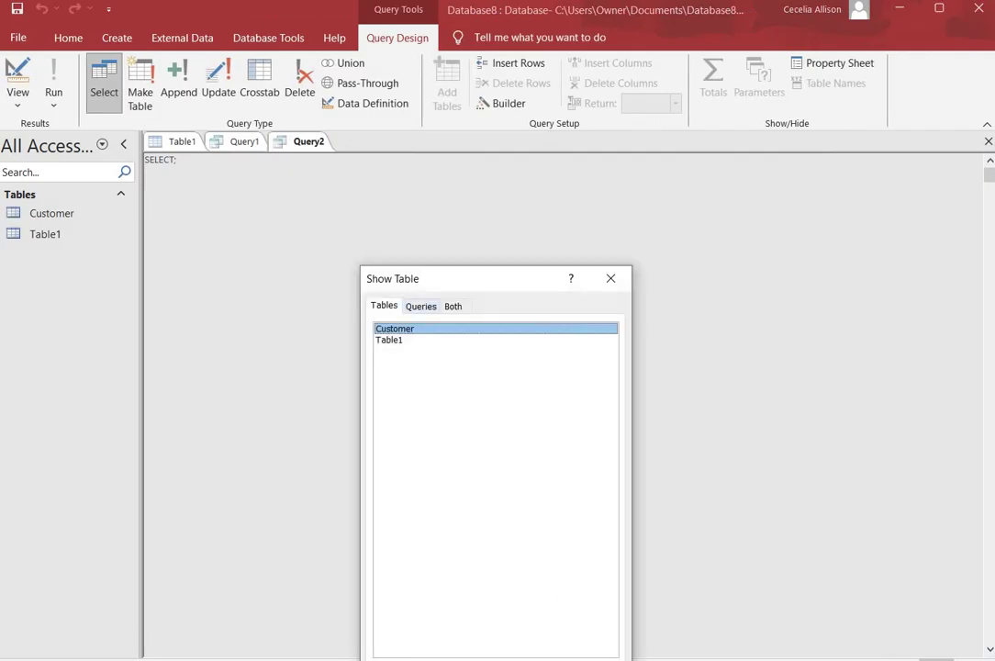
{"action": "key", "text": "Escape"}
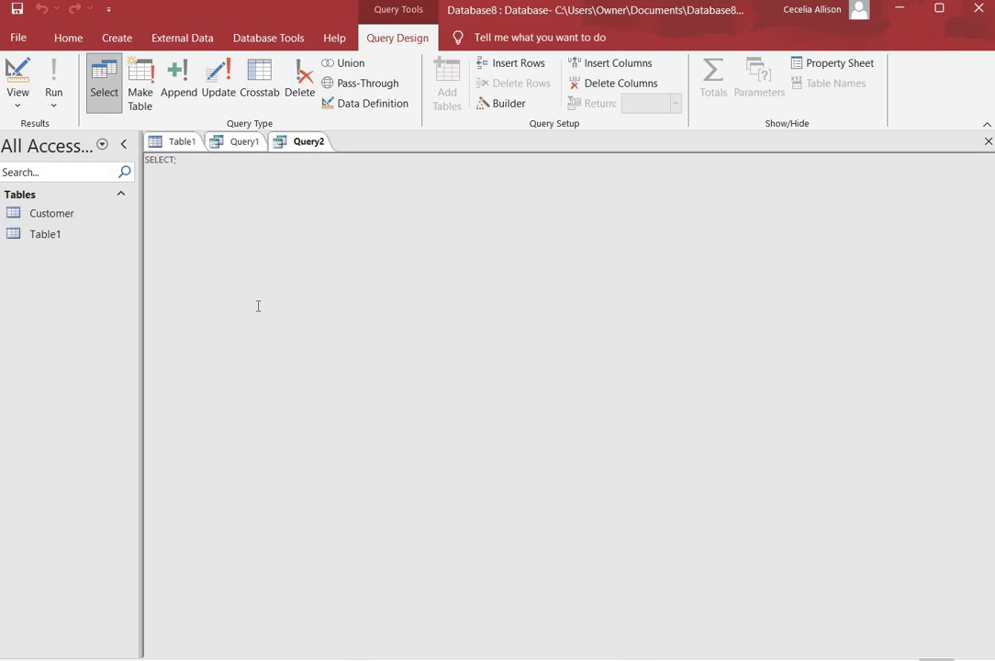
{"action": "left_click", "coordinate": [187, 160]}
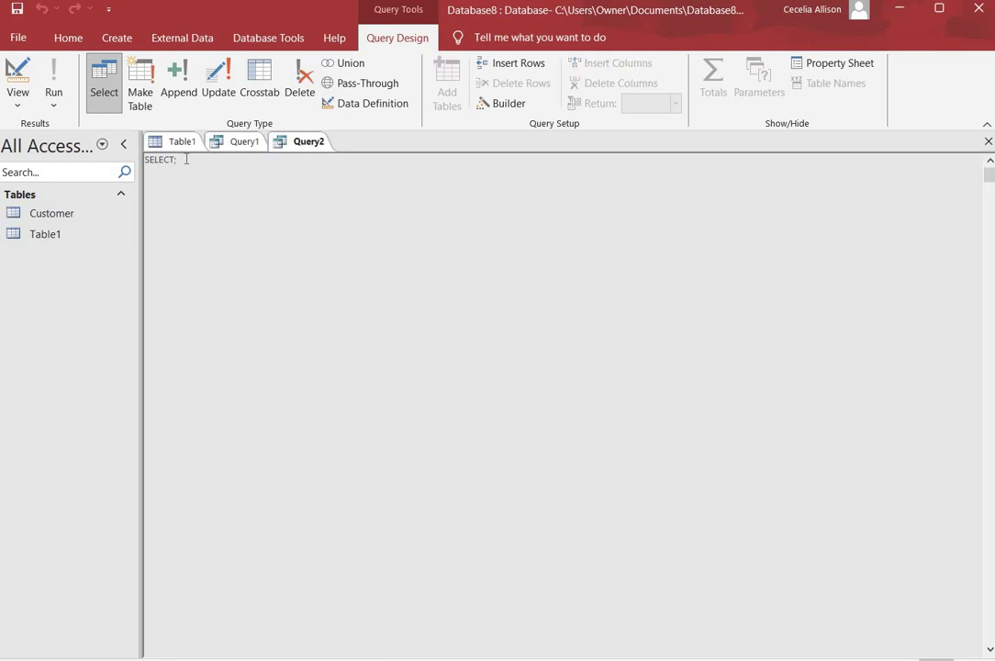
{"action": "key", "text": "BackSpace"}
{"action": "key", "text": "BackSpace"}
{"action": "key", "text": "BackSpace"}
{"action": "key", "text": "BackSpace"}
{"action": "key", "text": "BackSpace"}
{"action": "key", "text": "BackSpace"}
{"action": "key", "text": "BackSpace"}
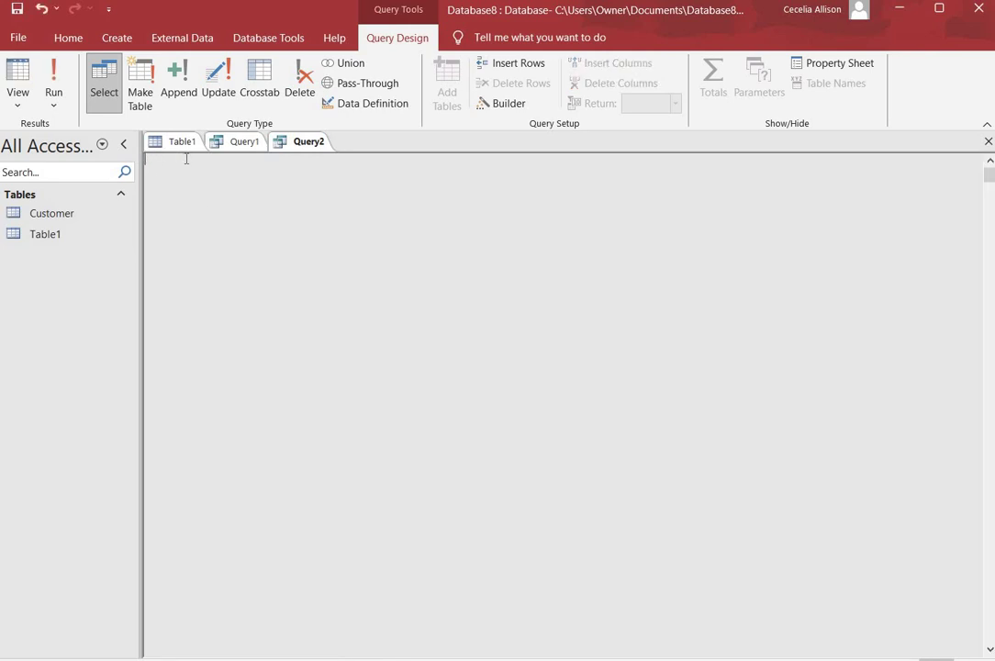
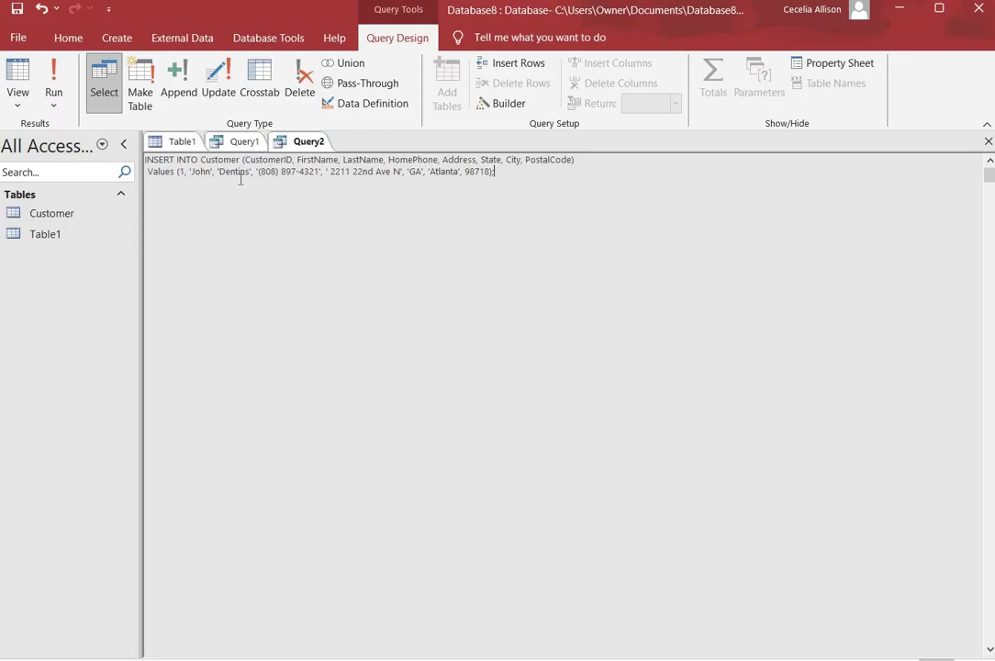
{"action": "left_click", "coordinate": [55, 85]}
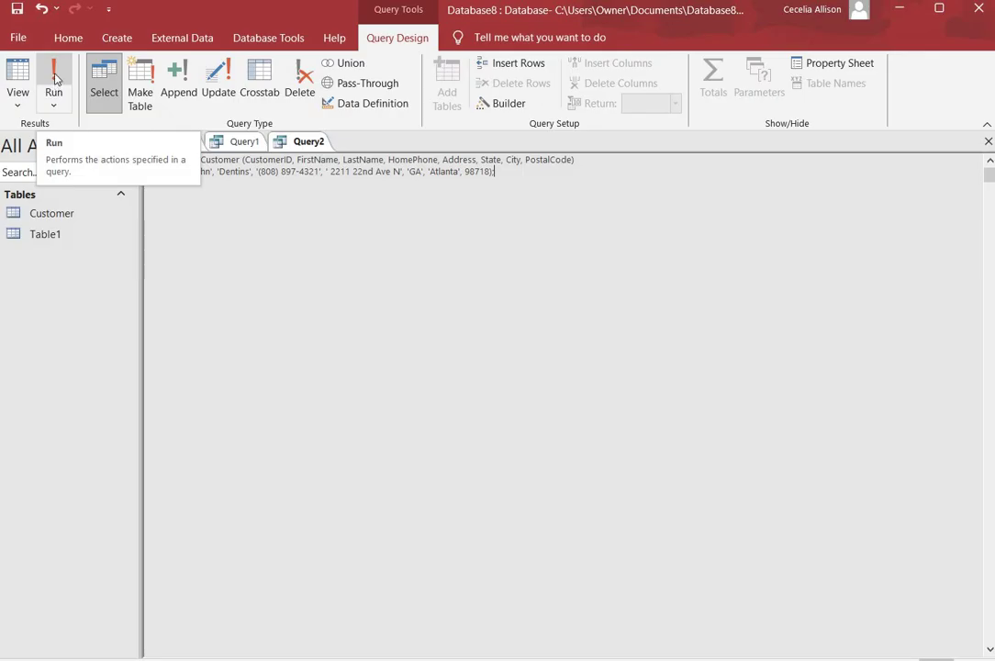
Run Query2 and confirm appending 1 row to the Customer table.
{"action": "left_click", "coordinate": [55, 82]}
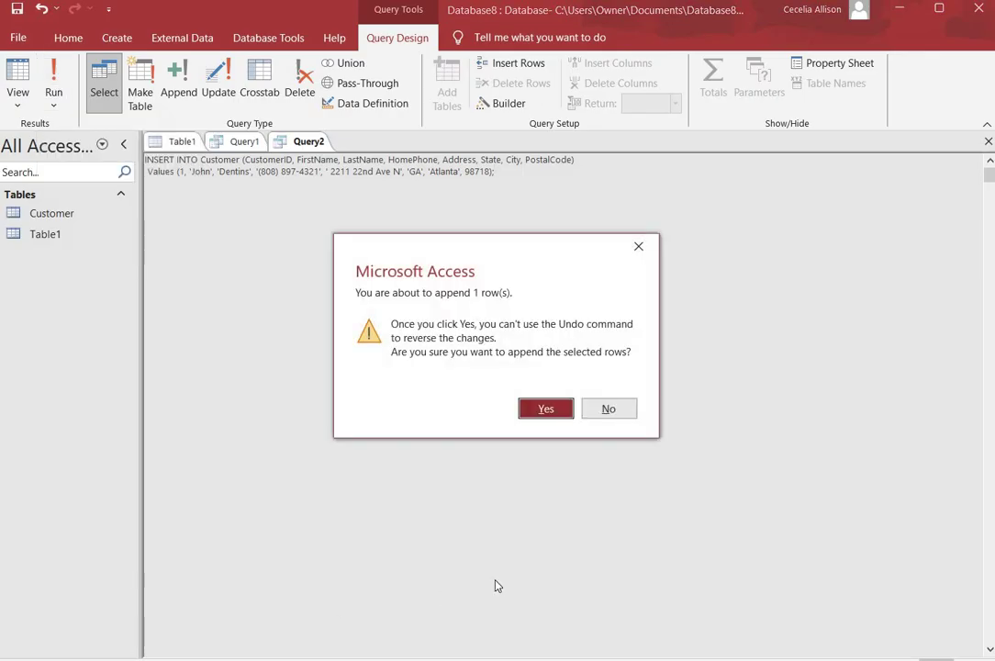
{"action": "left_click", "coordinate": [542, 411]}
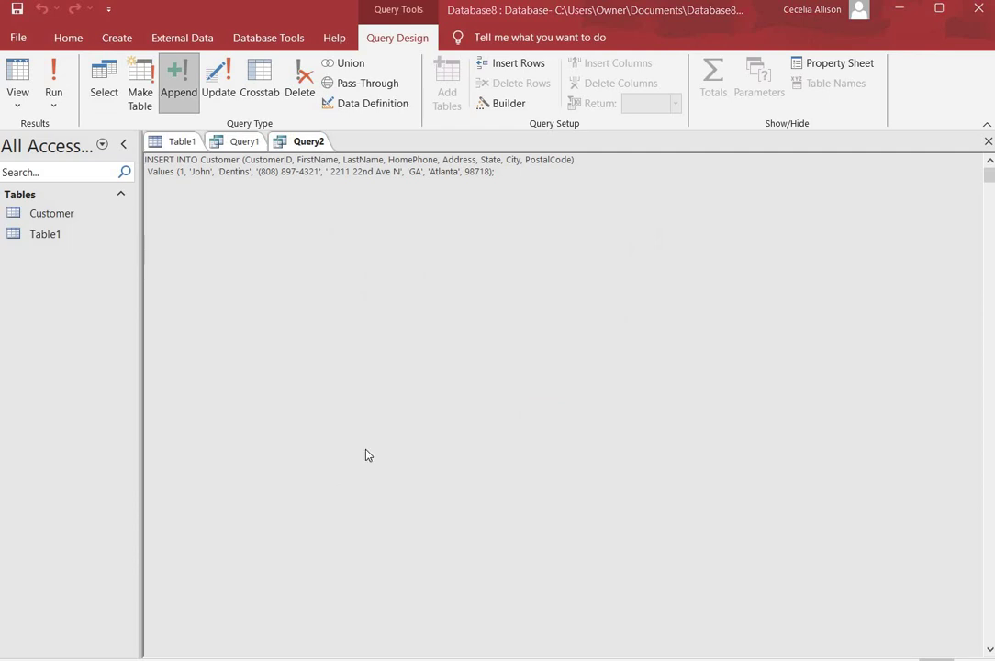
Delete the INSERT statement and enter SELECT * FROM Customer; in Query2.
{"action": "left_click", "coordinate": [500, 175]}
{"action": "key", "text": "BackSpace"}
{"action": "key", "text": "BackSpace"}
{"action": "key", "text": "BackSpace"}
{"action": "key", "text": "BackSpace"}
{"action": "key", "text": "BackSpace"}
{"action": "key", "text": "BackSpace"}
{"action": "key", "text": "BackSpace"}
{"action": "key", "text": "BackSpace"}
{"action": "key", "text": "BackSpace"}
{"action": "key", "text": "BackSpace"}
{"action": "key", "text": "BackSpace"}
{"action": "key", "text": "BackSpace"}
{"action": "key", "text": "BackSpace"}
{"action": "key", "text": "BackSpace"}
{"action": "key", "text": "BackSpace"}
{"action": "key", "text": "BackSpace"}
{"action": "key", "text": "BackSpace"}
{"action": "key", "text": "BackSpace"}
{"action": "key", "text": "BackSpace"}
{"action": "key", "text": "BackSpace"}
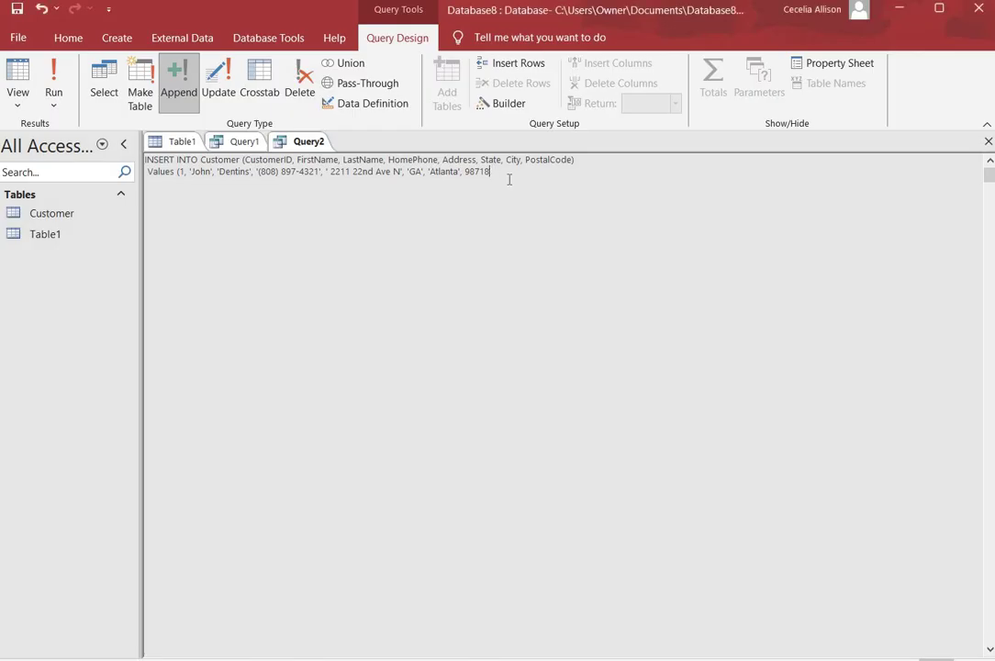
{"action": "key", "text": "BackSpace"}
{"action": "key", "text": "BackSpace"}
{"action": "key", "text": "BackSpace"}
{"action": "key", "text": "BackSpace"}
{"action": "key", "text": "BackSpace"}
{"action": "key", "text": "BackSpace"}
{"action": "key", "text": "BackSpace"}
{"action": "key", "text": "BackSpace"}
{"action": "key", "text": "BackSpace"}
{"action": "key", "text": "BackSpace"}
{"action": "key", "text": "BackSpace"}
{"action": "key", "text": "BackSpace"}
{"action": "key", "text": "BackSpace"}
{"action": "key", "text": "BackSpace"}
{"action": "key", "text": "BackSpace"}
{"action": "key", "text": "BackSpace"}
{"action": "key", "text": "BackSpace"}
{"action": "key", "text": "BackSpace"}
{"action": "key", "text": "BackSpace"}
{"action": "key", "text": "BackSpace"}
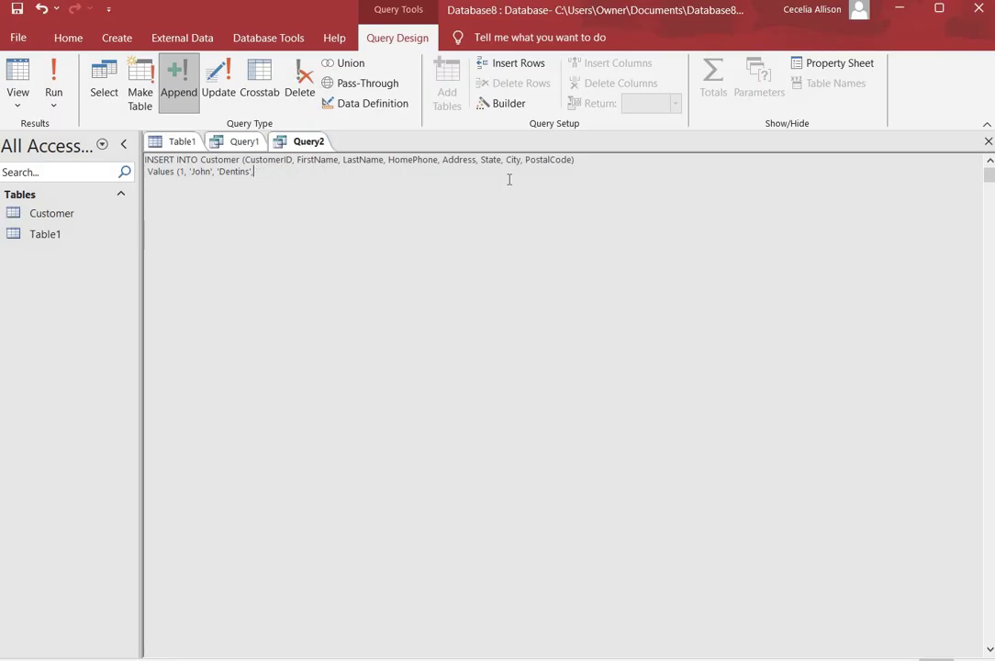
{"action": "key", "text": "BackSpace"}
{"action": "key", "text": "BackSpace"}
{"action": "key", "text": "BackSpace"}
{"action": "key", "text": "BackSpace"}
{"action": "key", "text": "BackSpace"}
{"action": "key", "text": "BackSpace"}
{"action": "key", "text": "BackSpace"}
{"action": "key", "text": "BackSpace"}
{"action": "key", "text": "BackSpace"}
{"action": "key", "text": "BackSpace"}
{"action": "key", "text": "BackSpace"}
{"action": "key", "text": "BackSpace"}
{"action": "key", "text": "BackSpace"}
{"action": "key", "text": "BackSpace"}
{"action": "key", "text": "BackSpace"}
{"action": "key", "text": "BackSpace"}
{"action": "key", "text": "BackSpace"}
{"action": "key", "text": "BackSpace"}
{"action": "key", "text": "BackSpace"}
{"action": "key", "text": "BackSpace"}
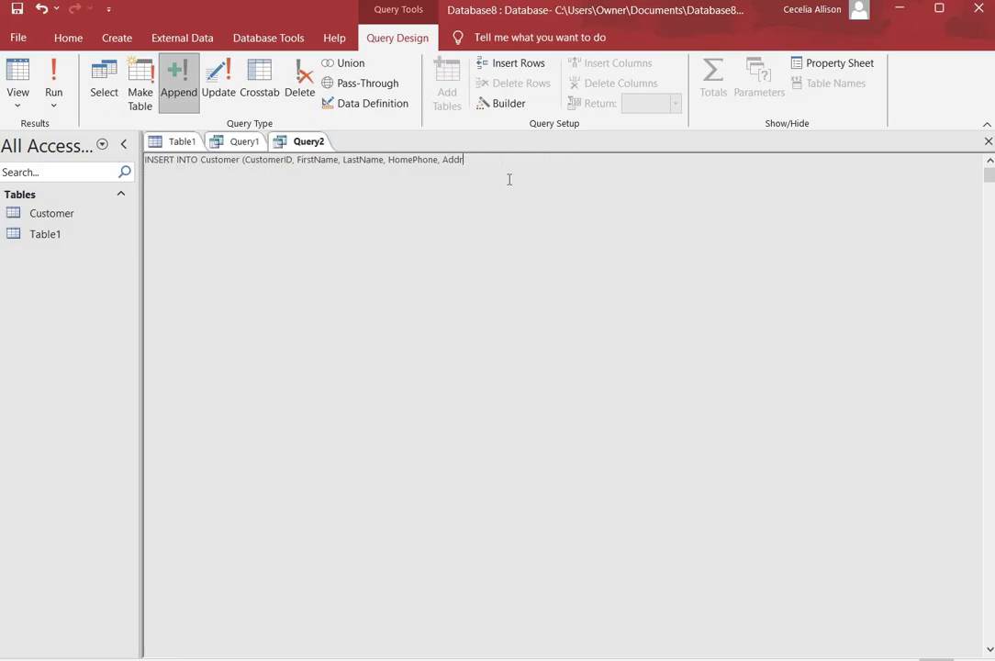
{"action": "key", "text": "BackSpace"}
{"action": "key", "text": "BackSpace"}
{"action": "key", "text": "BackSpace"}
{"action": "key", "text": "BackSpace"}
{"action": "key", "text": "BackSpace"}
{"action": "key", "text": "BackSpace"}
{"action": "key", "text": "BackSpace"}
{"action": "key", "text": "BackSpace"}
{"action": "key", "text": "BackSpace"}
{"action": "key", "text": "BackSpace"}
{"action": "key", "text": "BackSpace"}
{"action": "key", "text": "BackSpace"}
{"action": "key", "text": "BackSpace"}
{"action": "key", "text": "BackSpace"}
{"action": "key", "text": "BackSpace"}
{"action": "key", "text": "BackSpace"}
{"action": "key", "text": "BackSpace"}
{"action": "key", "text": "BackSpace"}
{"action": "key", "text": "BackSpace"}
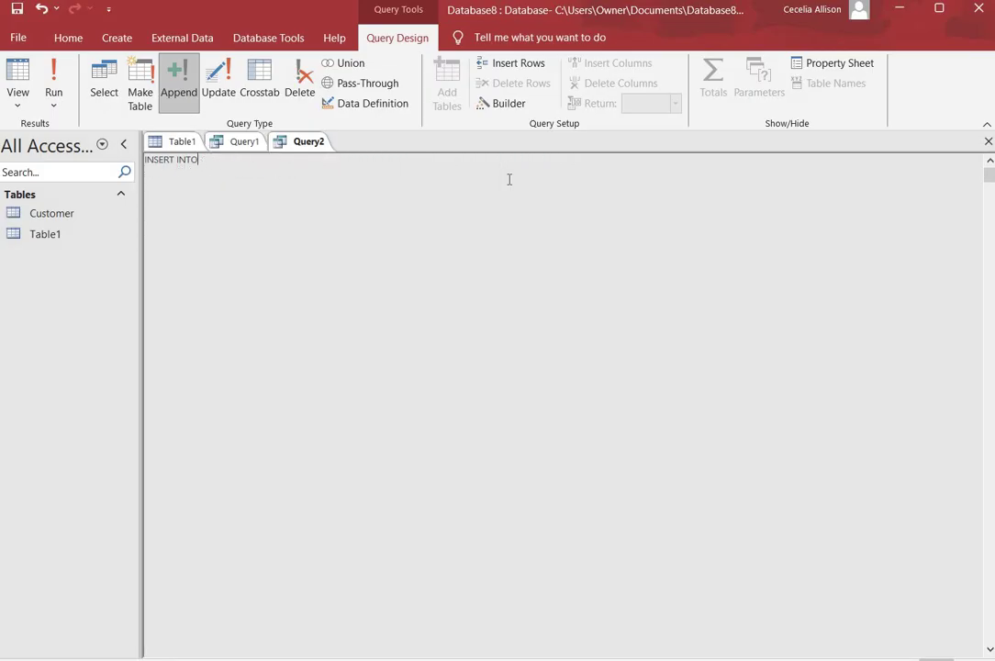
{"action": "key", "text": "BackSpace"}
{"action": "key", "text": "BackSpace"}
{"action": "key", "text": "BackSpace"}
{"action": "key", "text": "BackSpace"}
{"action": "type", "text": "SELECT * FROM Customer;"}
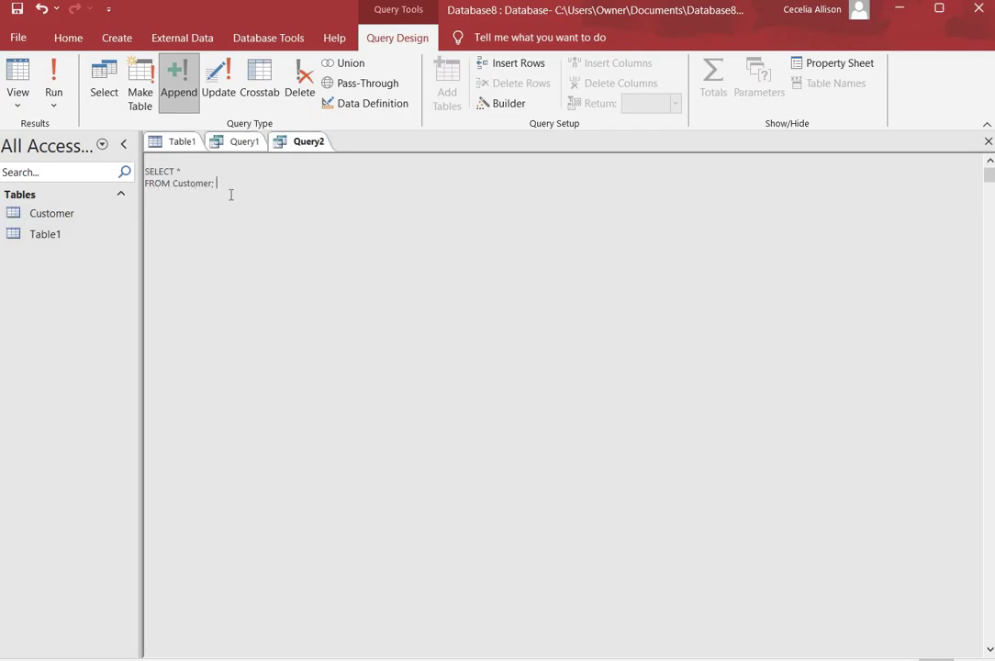
Run Query2 to display the Customer datasheet with the CustomerID 1 record.
{"action": "left_click", "coordinate": [54, 78]}
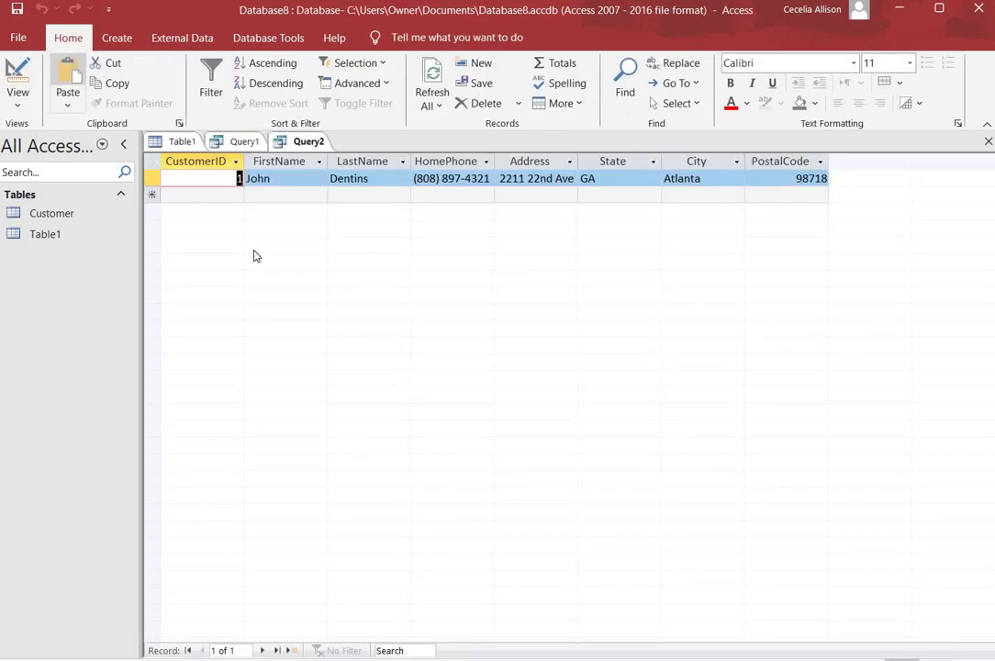